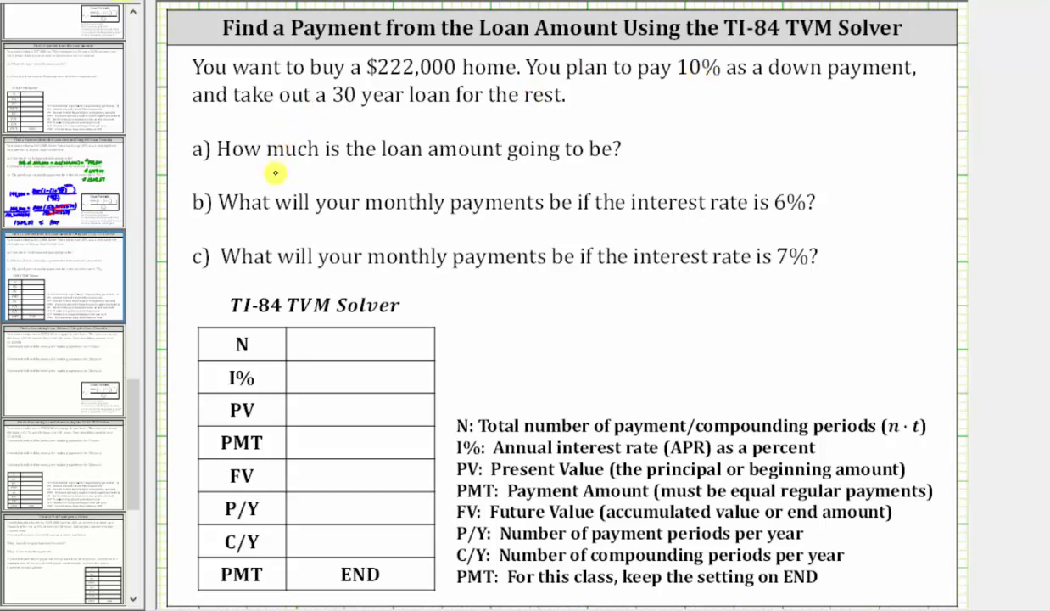
Handwrite "90% of 222,000 = 0.9(222,000) =" beneath question a).
drag(285, 168, 481, 172)
drag(466, 177, 481, 177)
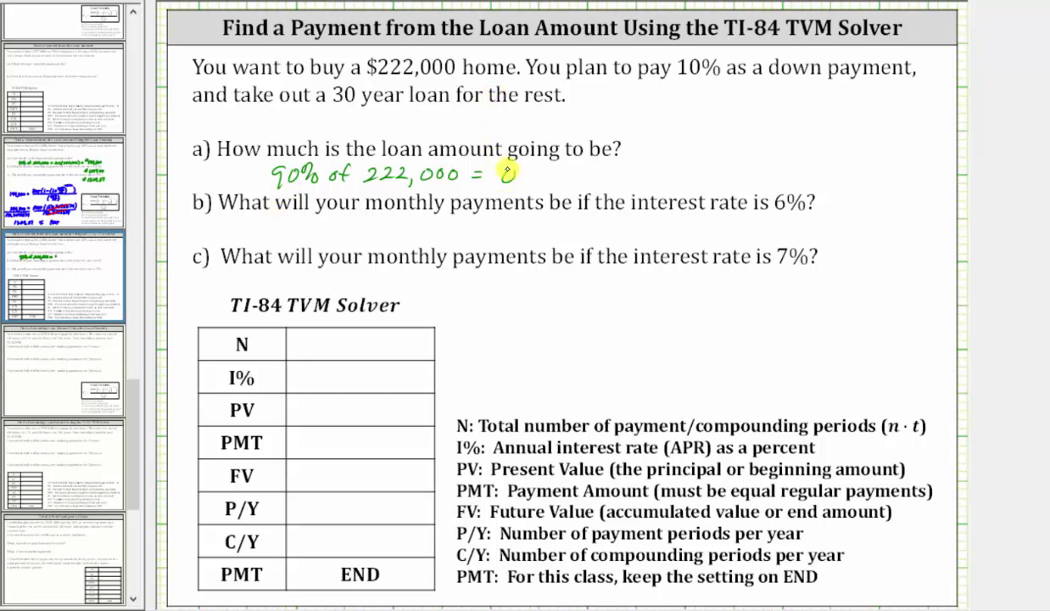
mouse_move(509, 172)
mouse_down()
mouse_move(570, 179)
mouse_move(645, 164)
mouse_move(681, 173)
mouse_up()
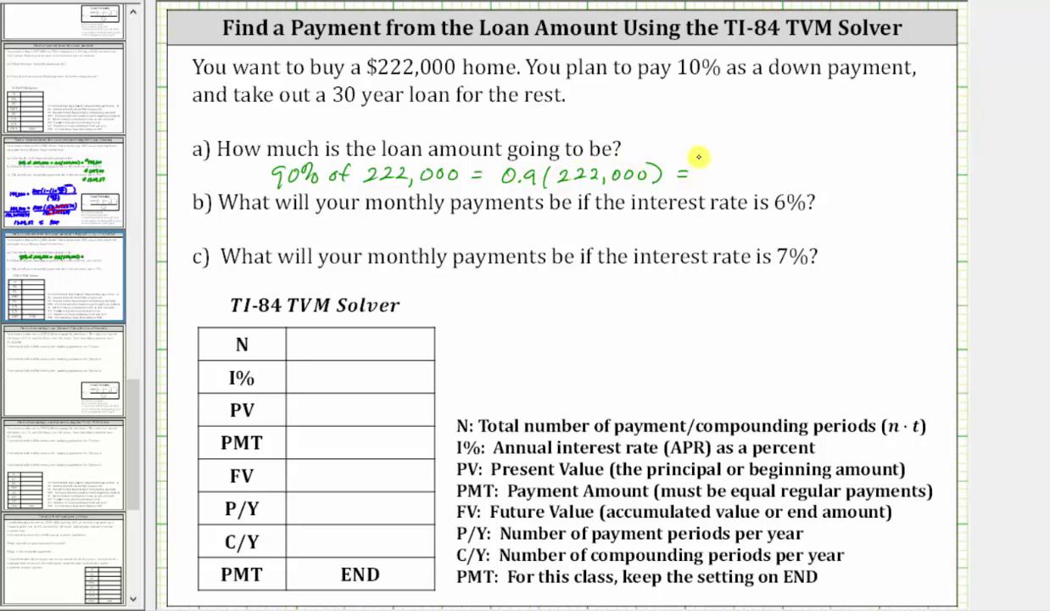
On the TI-84 emulator, evaluate 0.9*222000 to get 199800.
click(666, 543)
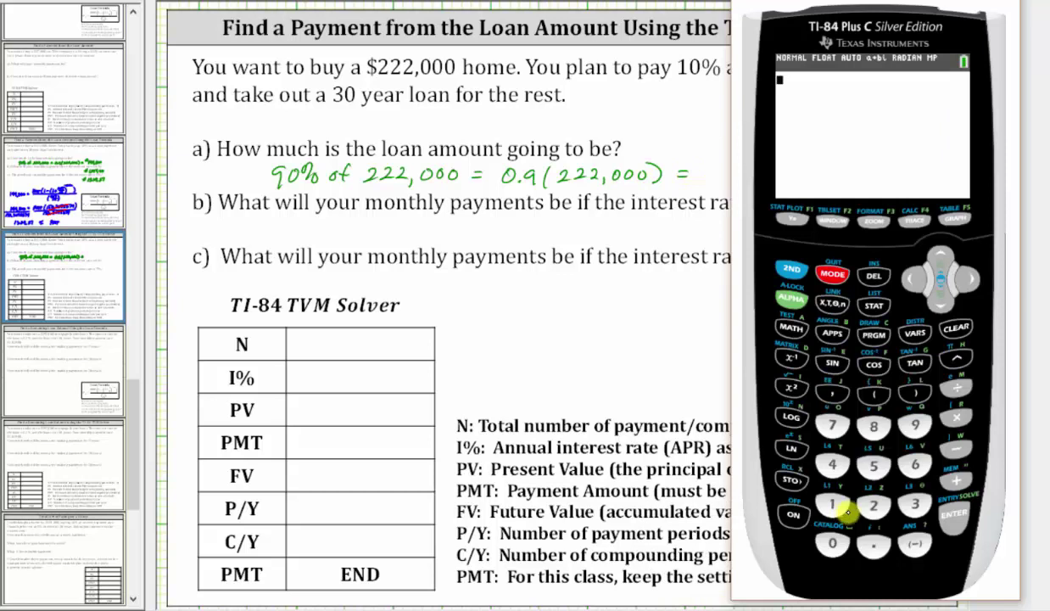
click(876, 544)
click(916, 425)
click(956, 418)
click(874, 505)
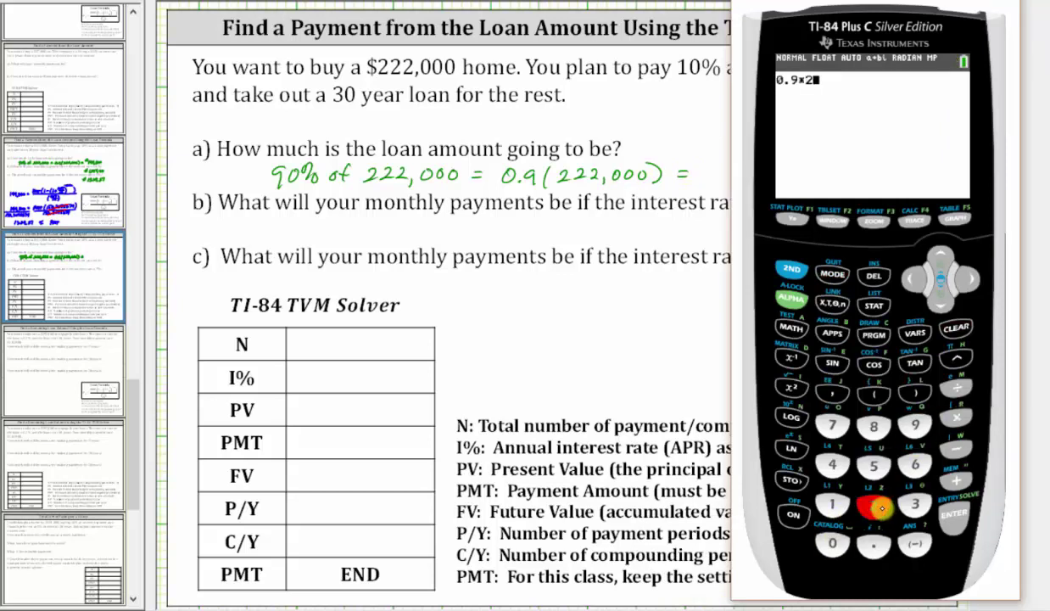
click(874, 508)
click(875, 509)
click(832, 543)
click(833, 543)
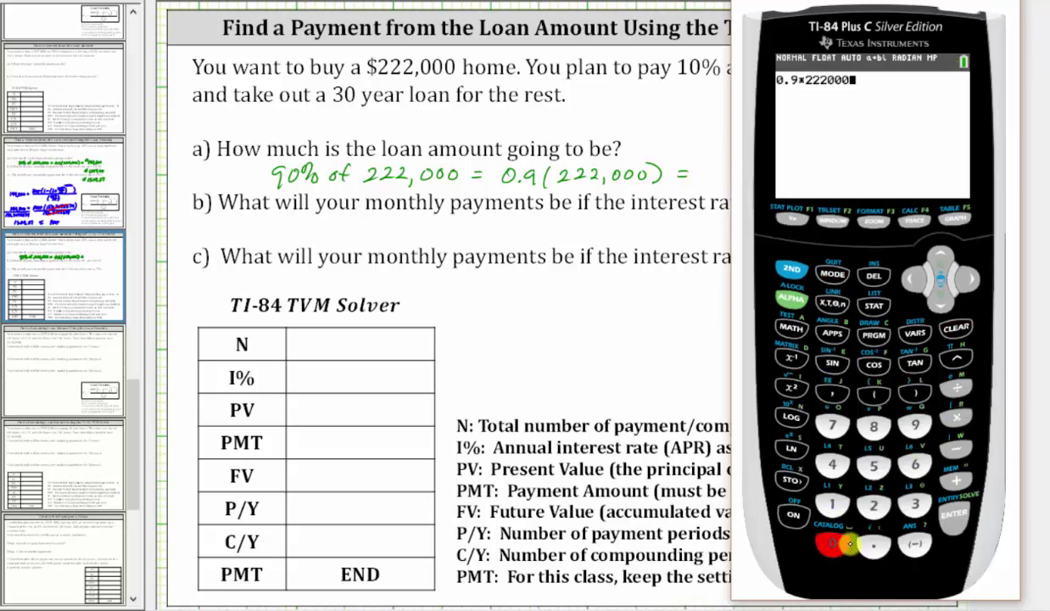
click(832, 543)
click(963, 521)
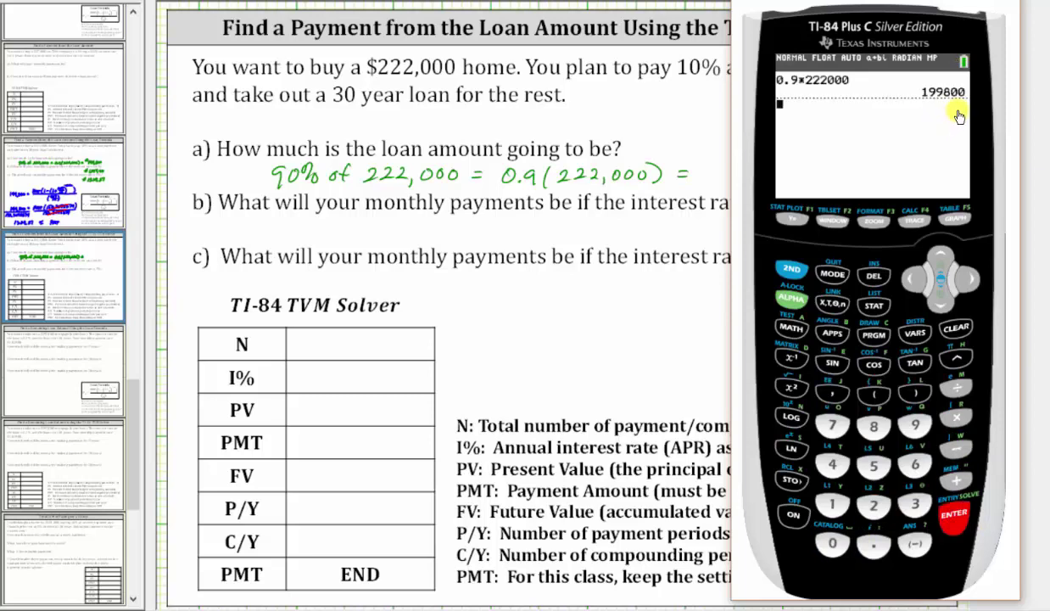
Write $199,800 after the equals sign on the part a) line.
click(579, 227)
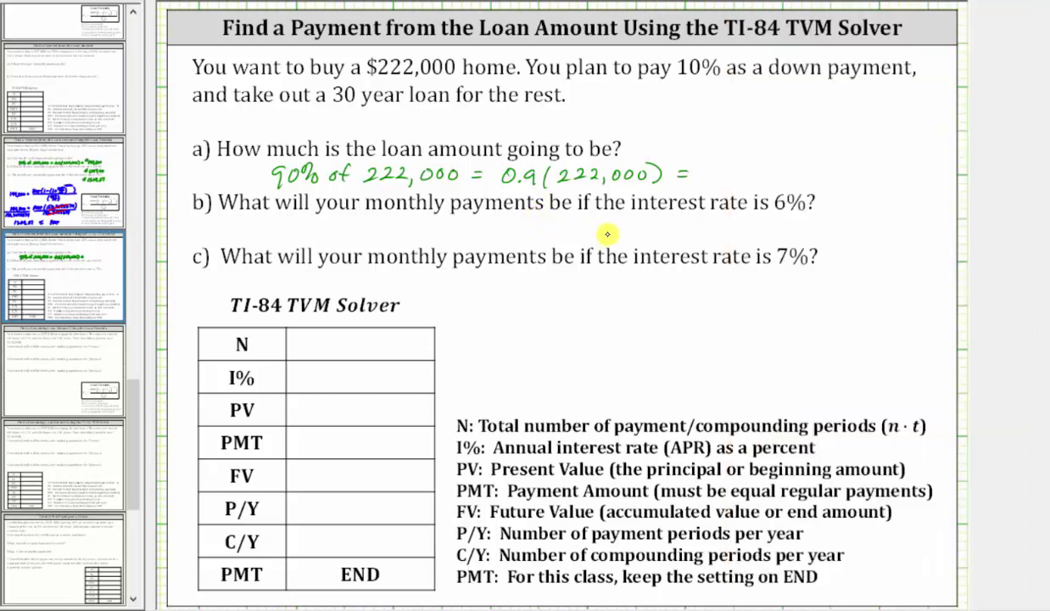
mouse_move(722, 162)
mouse_down()
mouse_move(720, 180)
mouse_move(764, 176)
mouse_move(754, 181)
mouse_move(774, 161)
mouse_move(811, 165)
mouse_up()
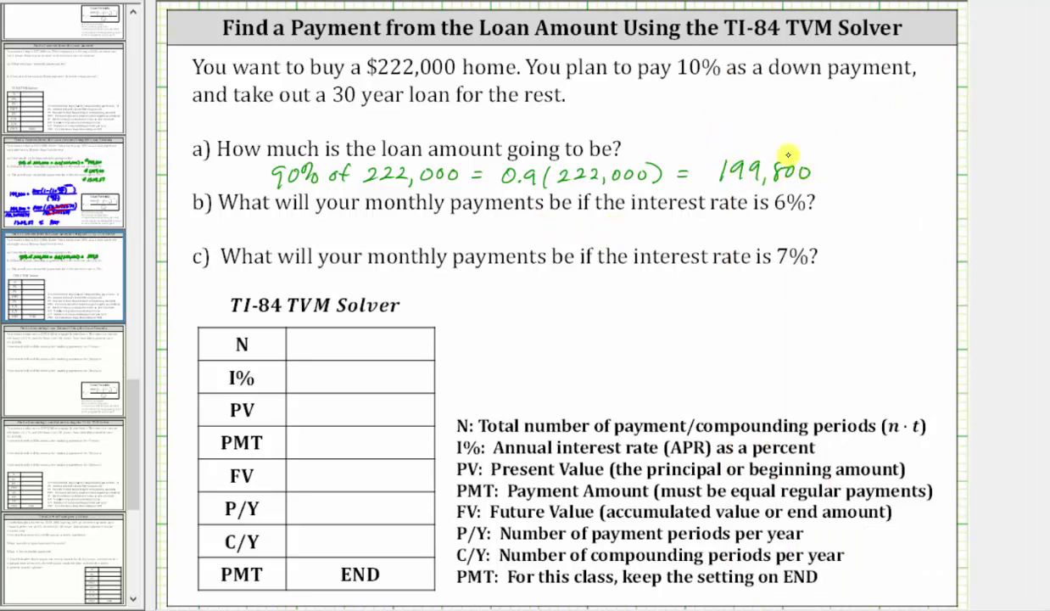
drag(714, 146, 711, 164)
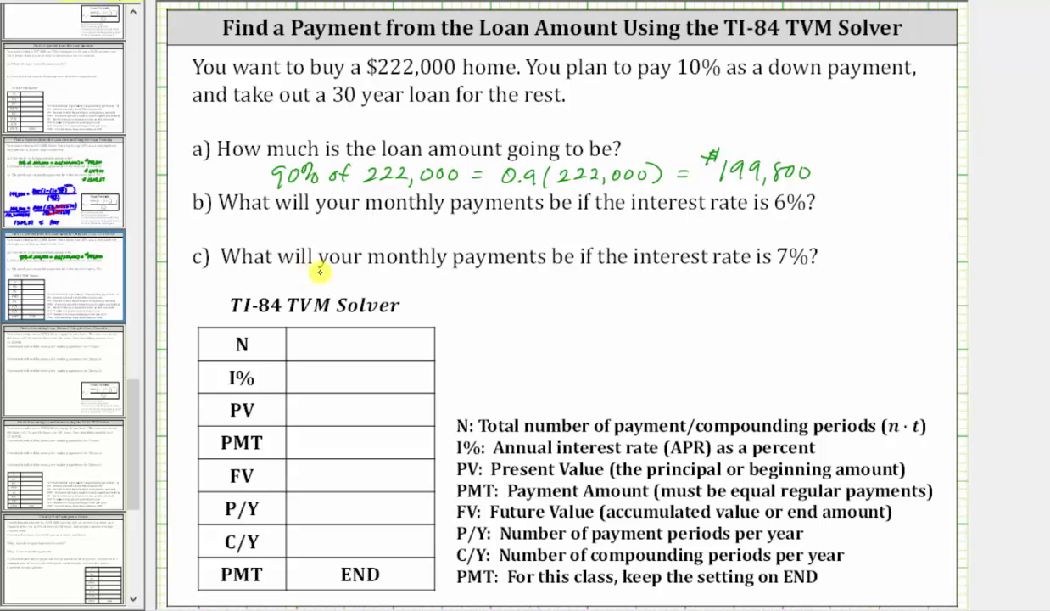
Handwrite N 30·12=360, I% 6, PV 199,800, FV 0, P/Y and C/Y 12 in the TVM table.
drag(303, 339, 414, 349)
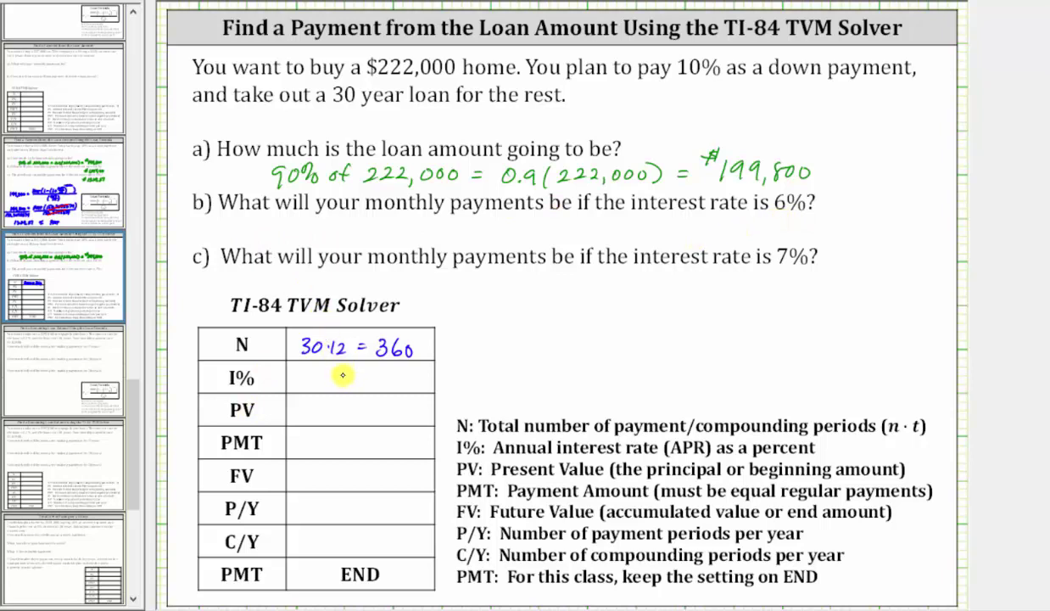
drag(338, 371, 340, 386)
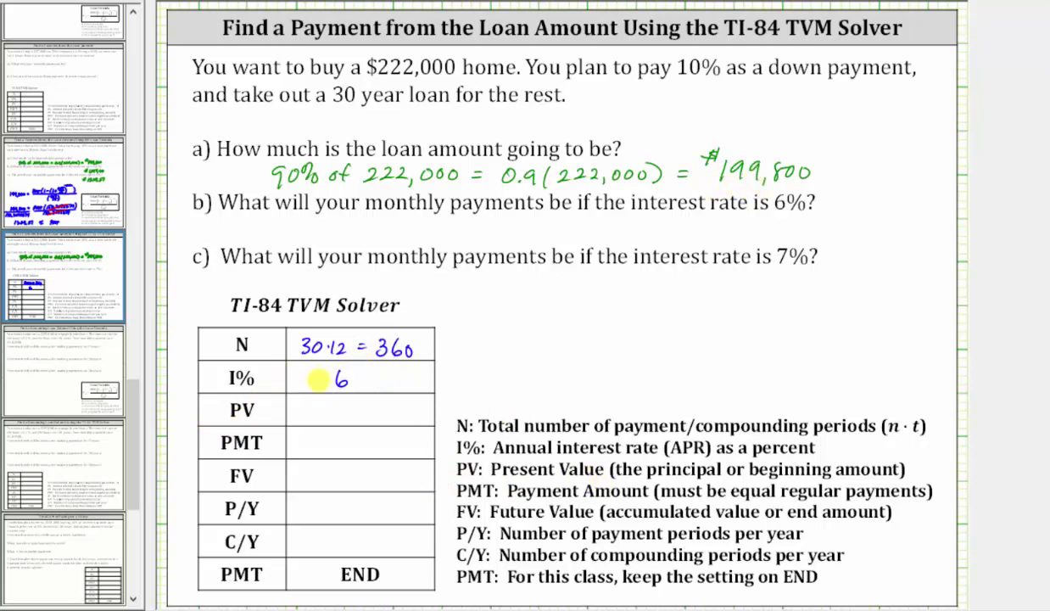
mouse_move(317, 408)
mouse_down()
mouse_move(320, 399)
mouse_move(392, 408)
mouse_up()
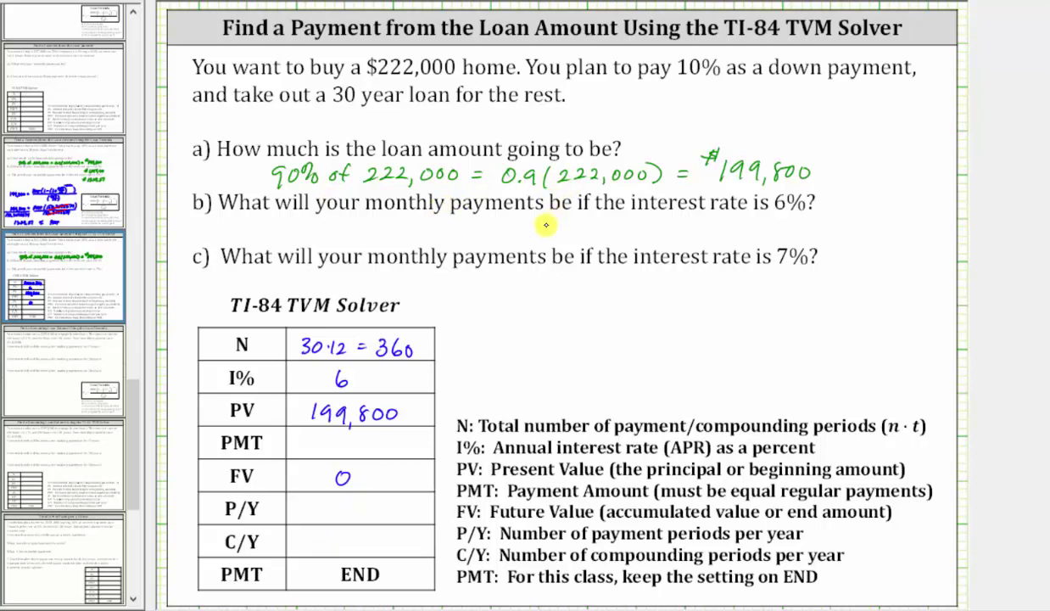
mouse_move(336, 500)
mouse_down()
mouse_move(335, 516)
mouse_move(354, 515)
mouse_move(335, 550)
mouse_move(360, 550)
mouse_up()
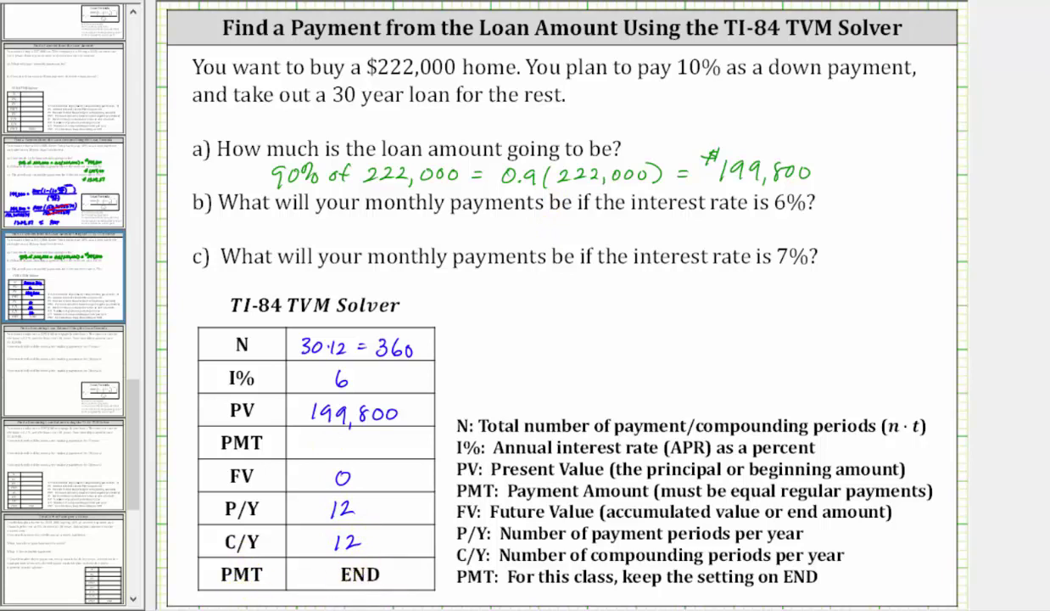
key(alt+Tab)
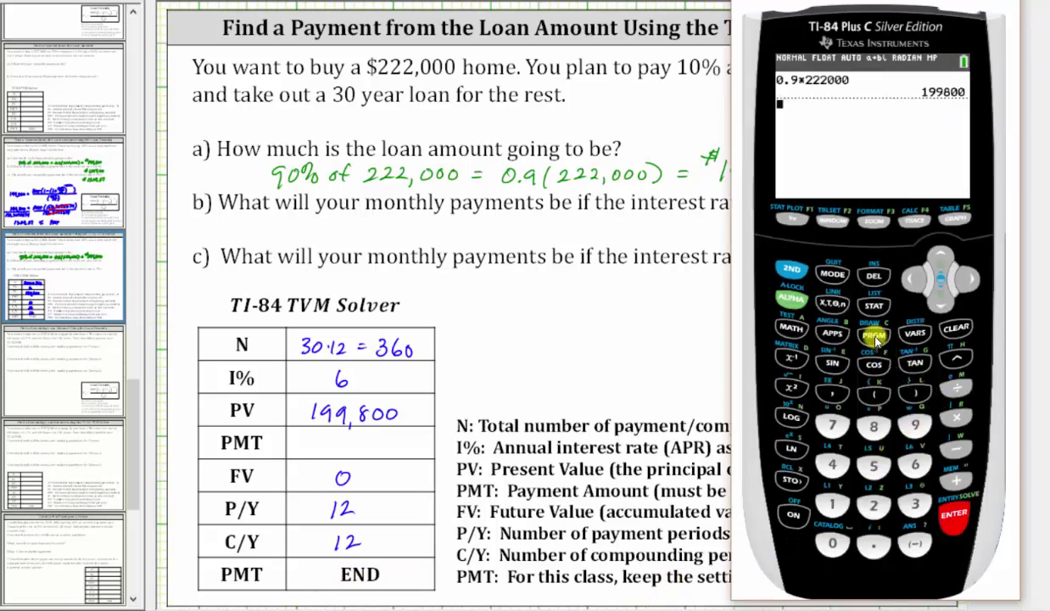
Open the Finance TVM Solver and enter N = 360 and I% = 6.
click(833, 334)
click(954, 516)
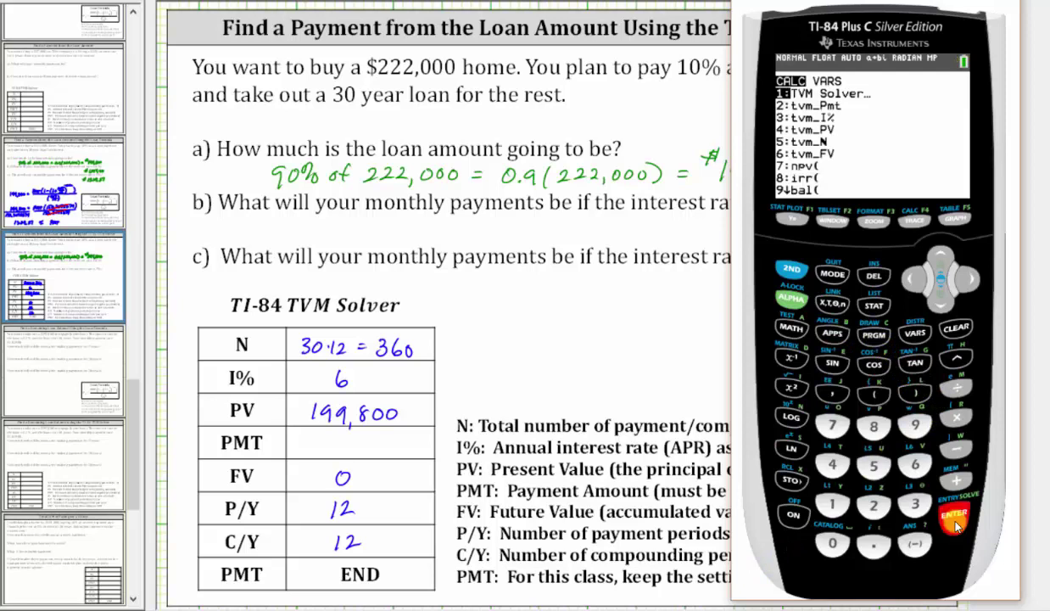
click(954, 516)
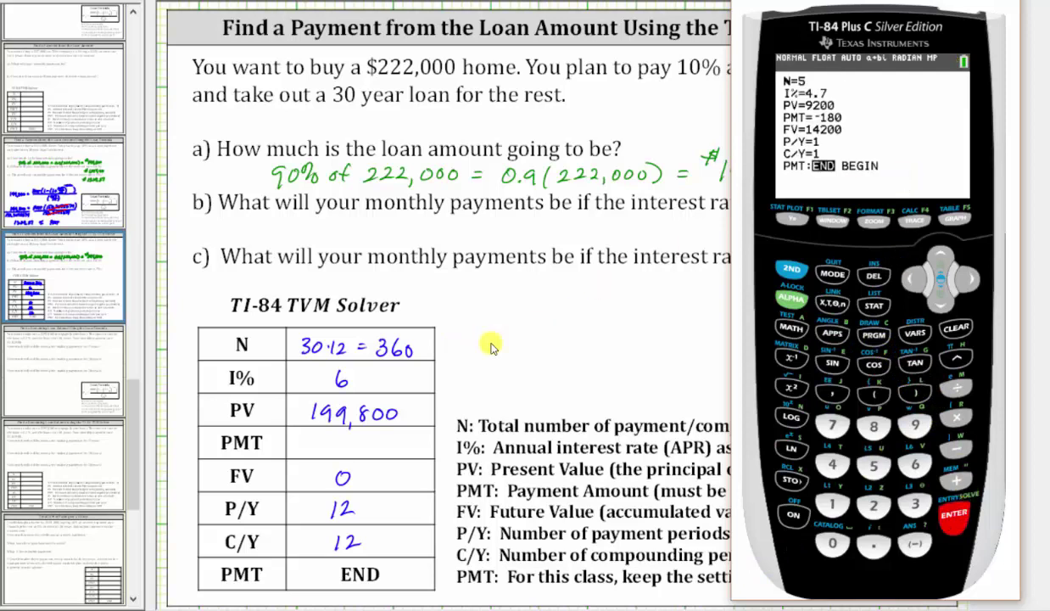
click(914, 504)
click(913, 469)
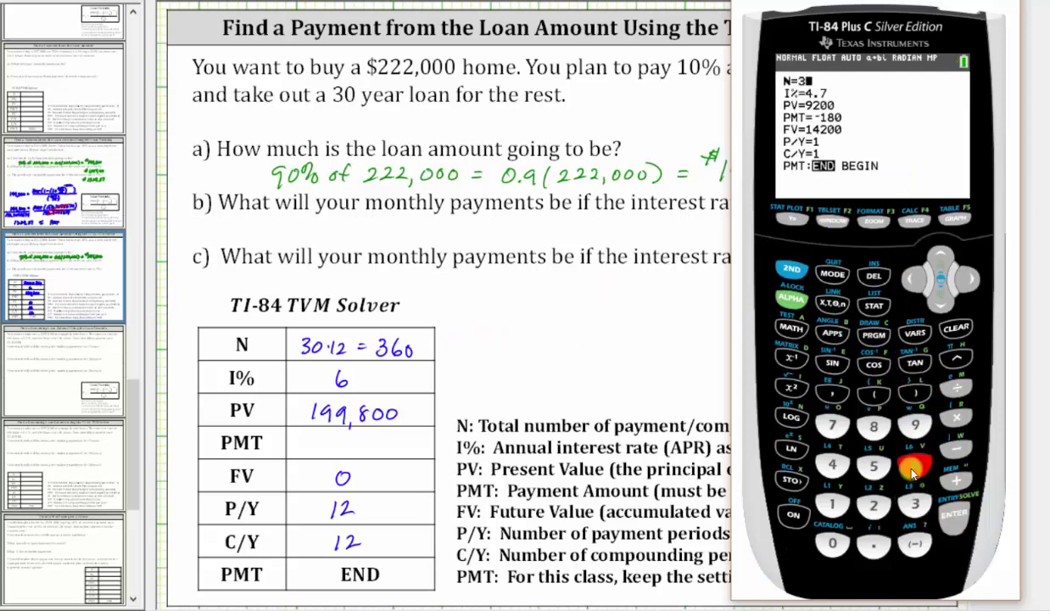
click(832, 543)
click(952, 514)
click(914, 465)
click(954, 519)
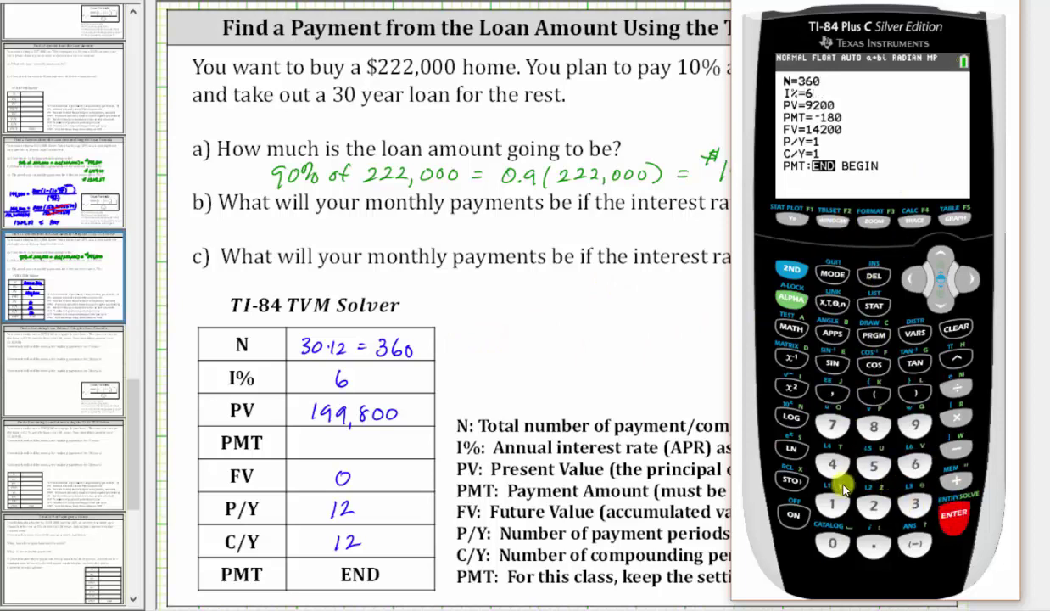
Enter PV = 199800 and FV = 0 in the TVM Solver.
click(833, 504)
click(914, 425)
click(915, 424)
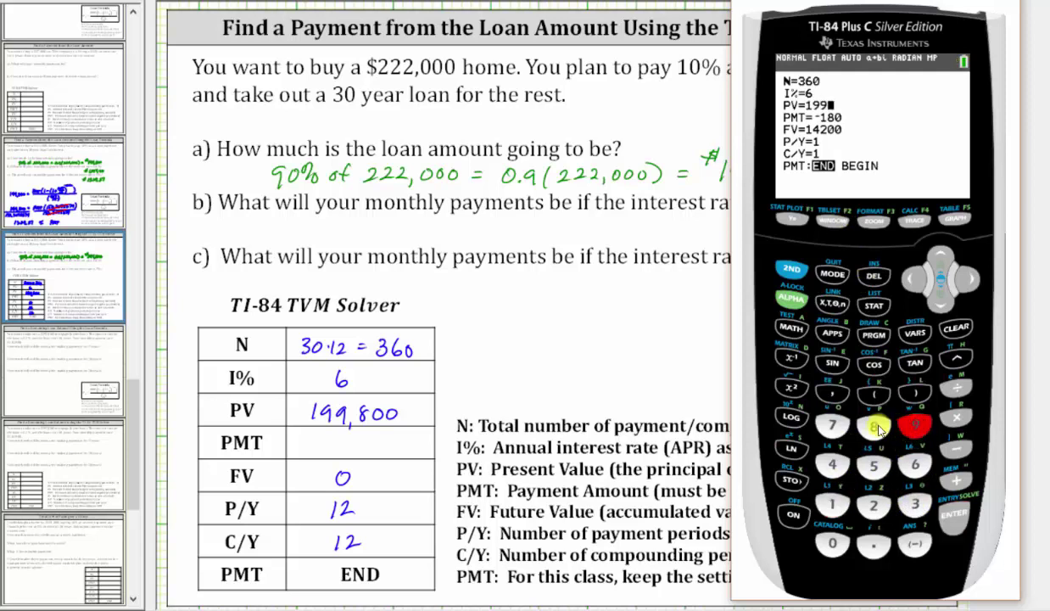
click(875, 426)
click(832, 543)
click(832, 543)
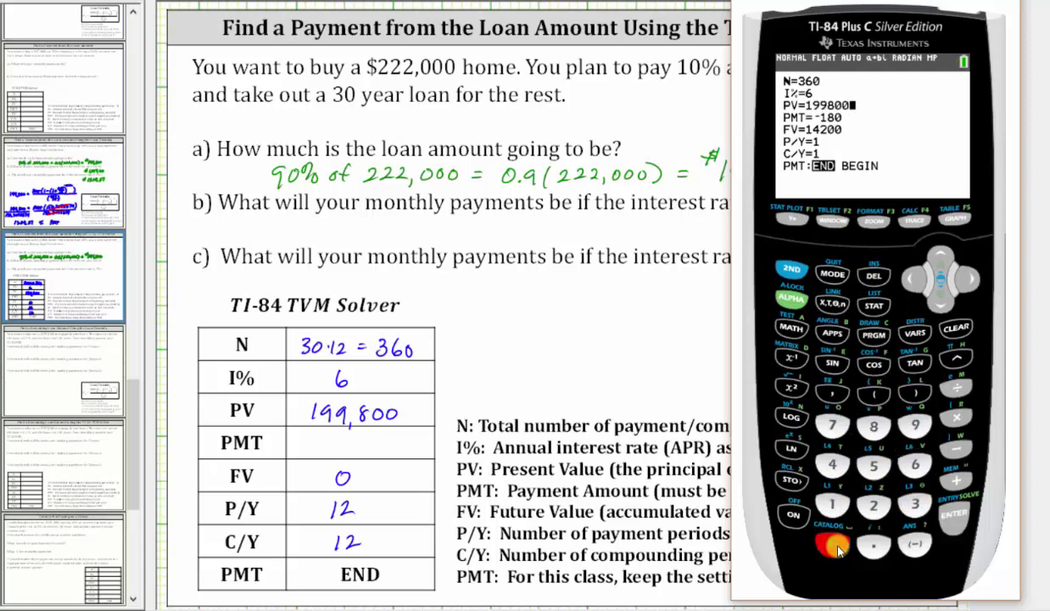
click(964, 521)
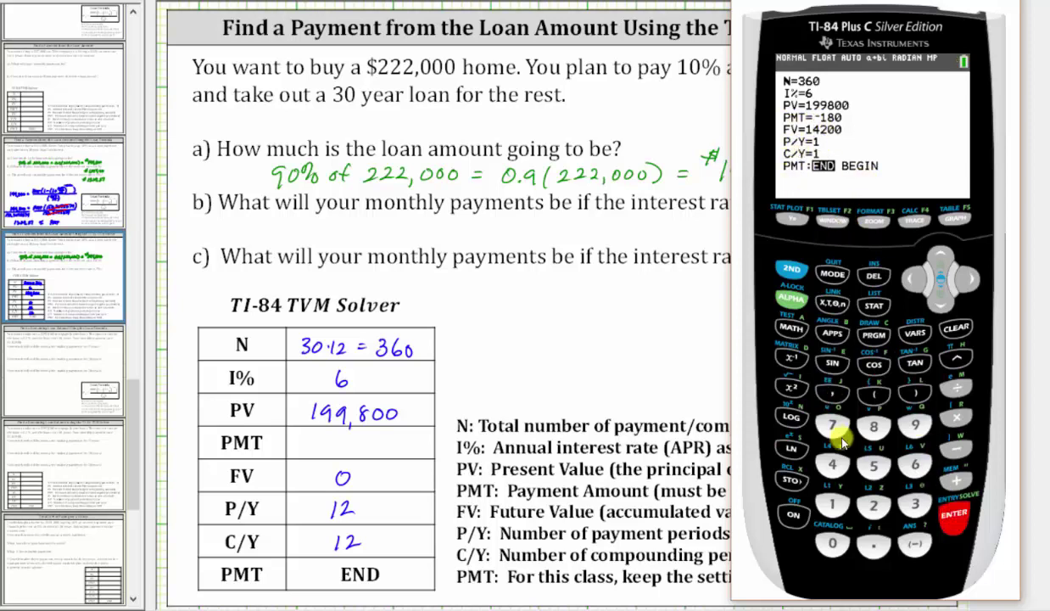
click(832, 543)
click(938, 519)
Set P/Y and C/Y to 12 and solve PMT, giving -1197.901949.
click(836, 508)
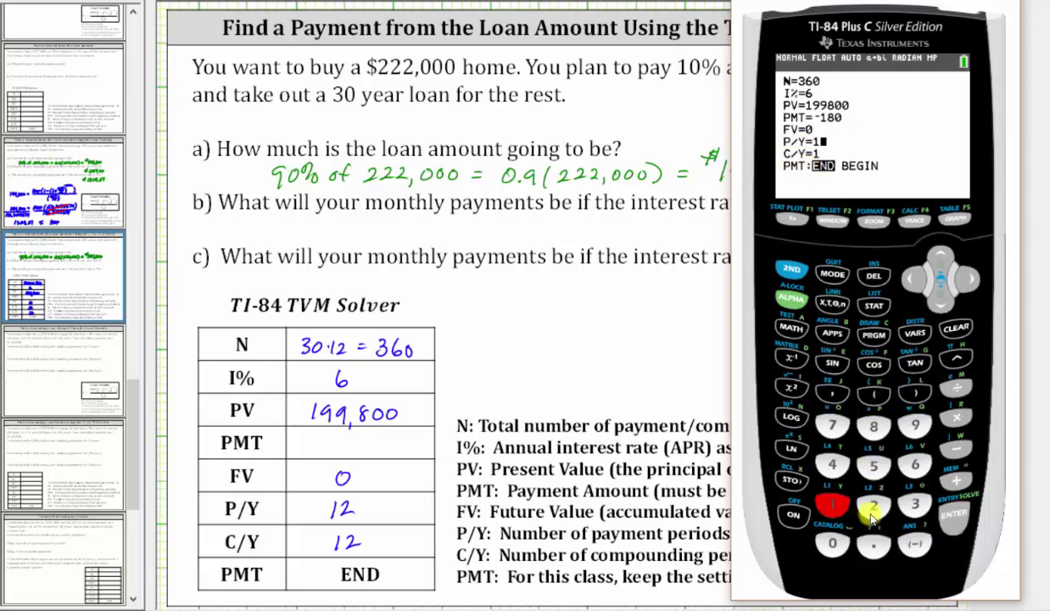
click(874, 506)
click(952, 514)
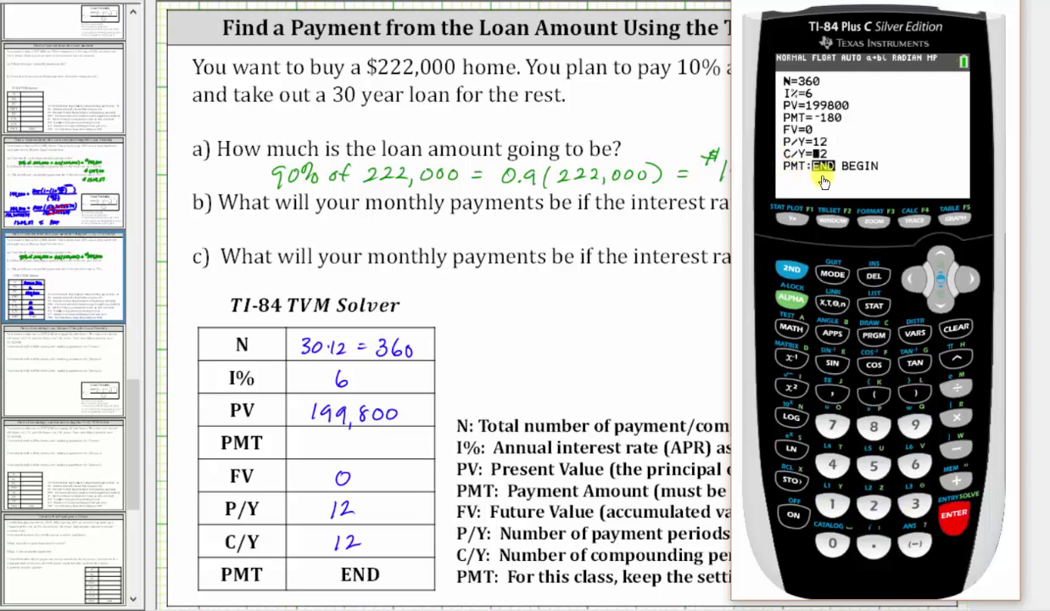
click(936, 304)
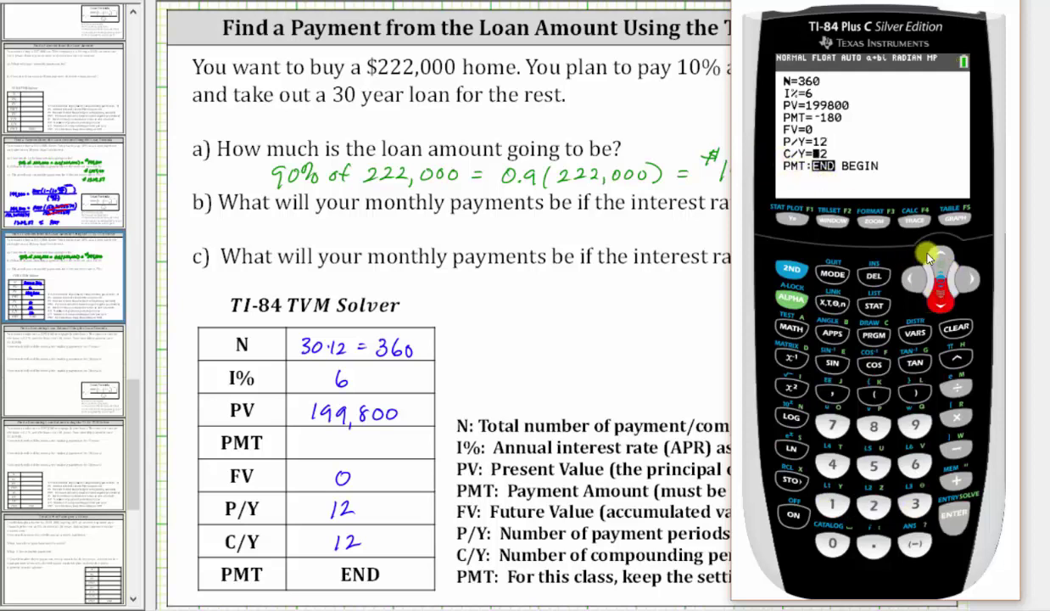
click(942, 258)
click(941, 257)
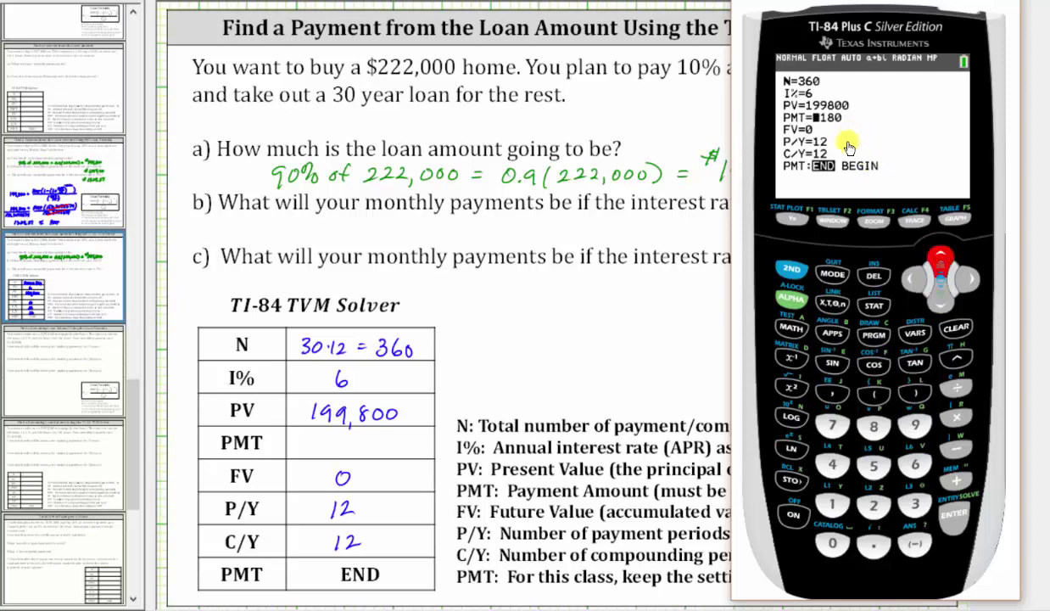
click(955, 516)
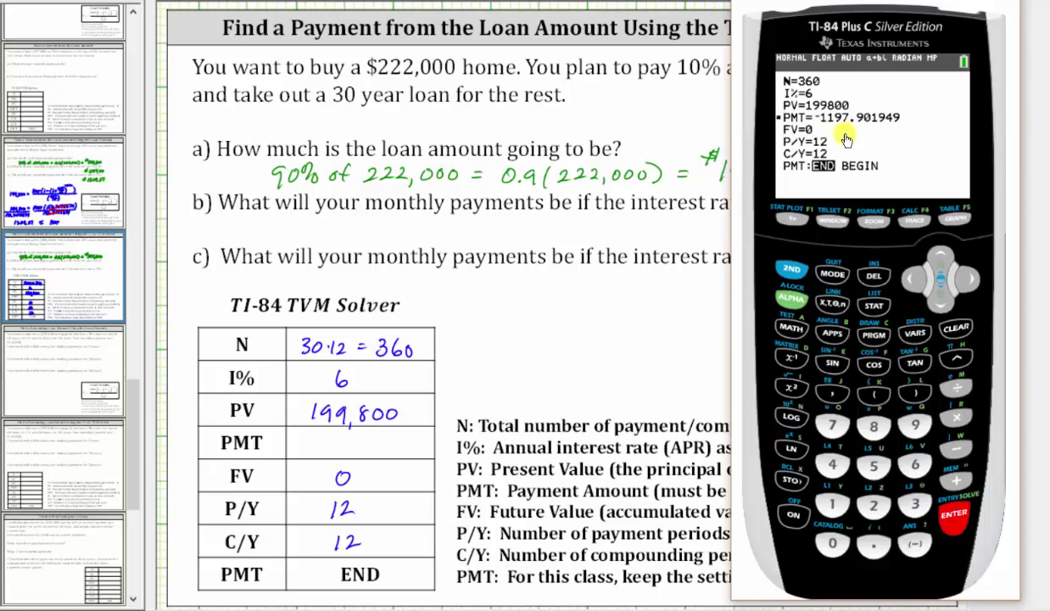
click(616, 311)
Write -1197.90 in the table's PMT cell and $1,197.90 as the answer to b.
drag(301, 448, 312, 447)
drag(322, 439, 321, 454)
mouse_move(331, 439)
mouse_down()
mouse_move(331, 454)
mouse_move(377, 454)
mouse_up()
click(366, 452)
drag(393, 435, 393, 436)
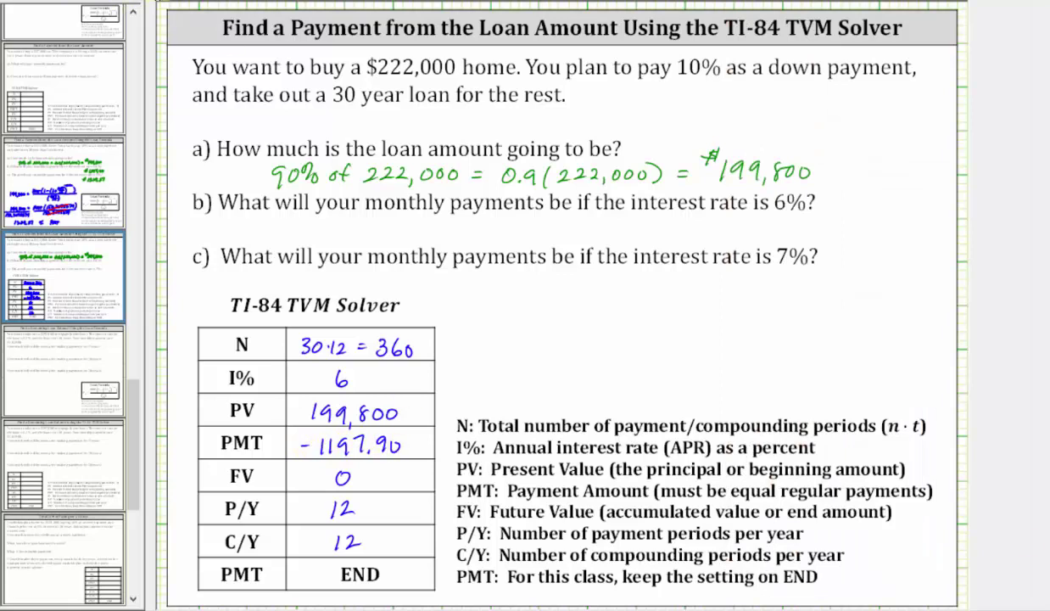
drag(682, 222, 674, 237)
drag(704, 226, 704, 240)
drag(716, 228, 768, 227)
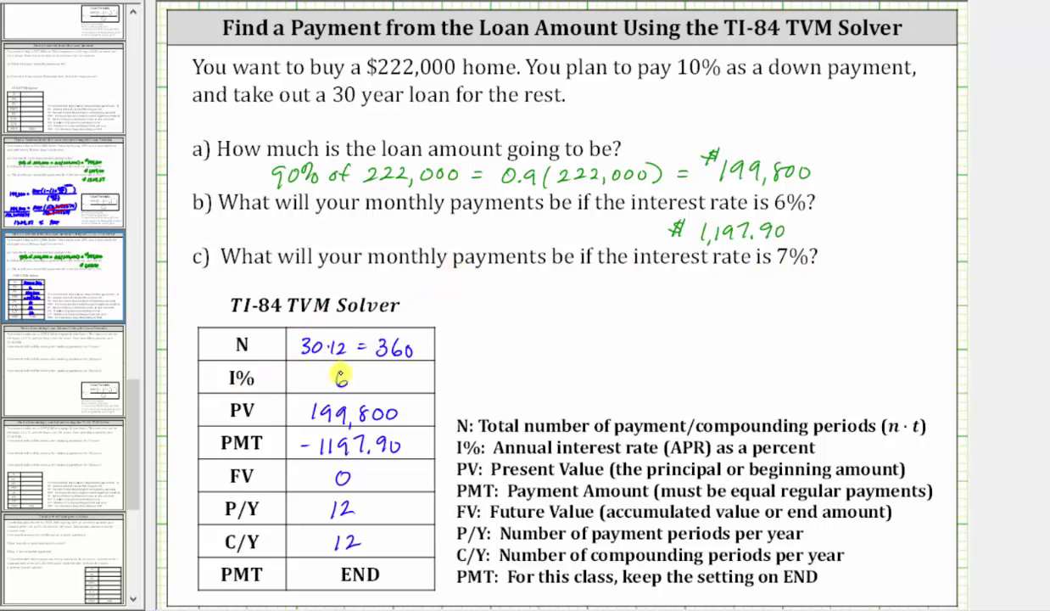
Erase the table's I% of 6 and its PMT value, then bring back the emulator.
click(340, 380)
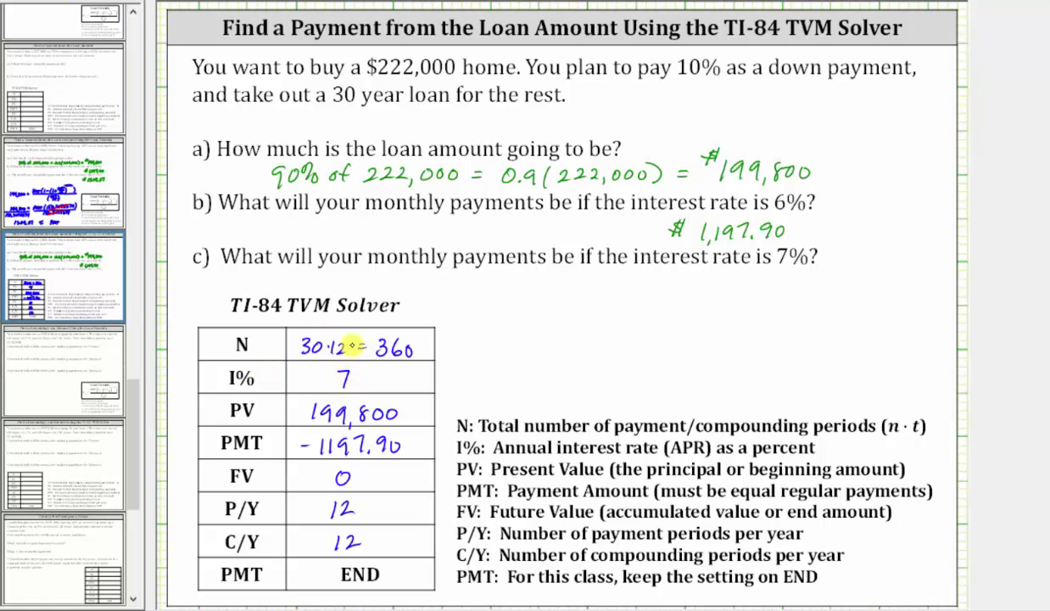
click(321, 445)
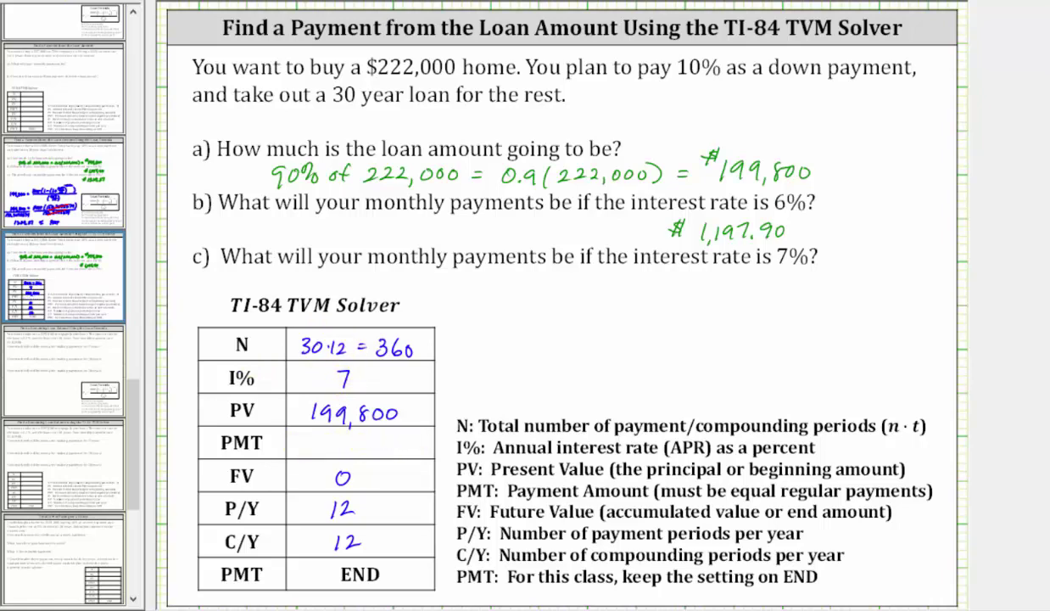
key(alt+Tab)
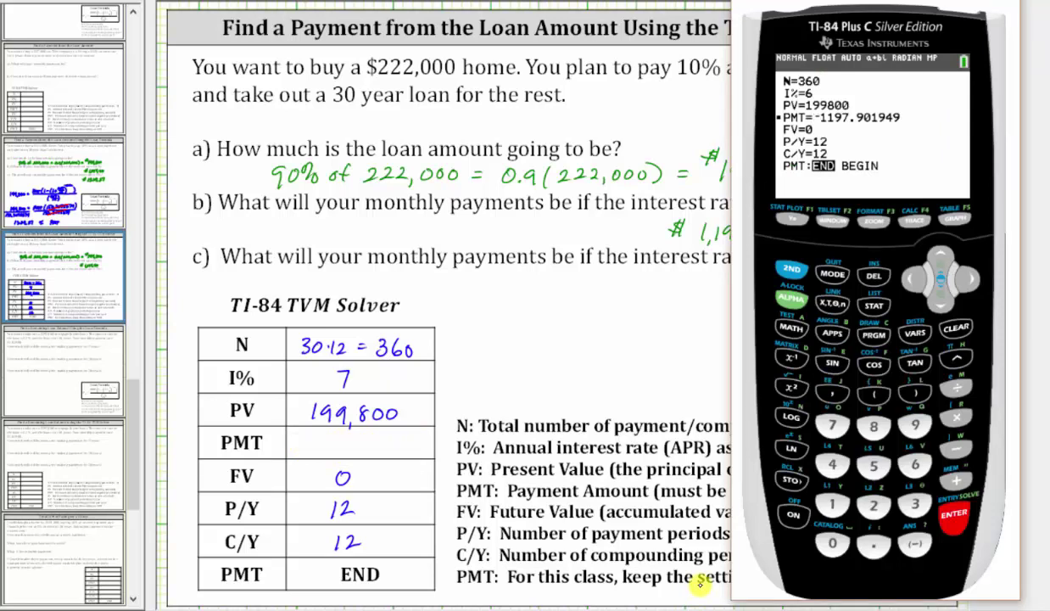
Change I% to 7 in the TVM Solver and re-solve PMT, giving -1329.274385.
click(942, 256)
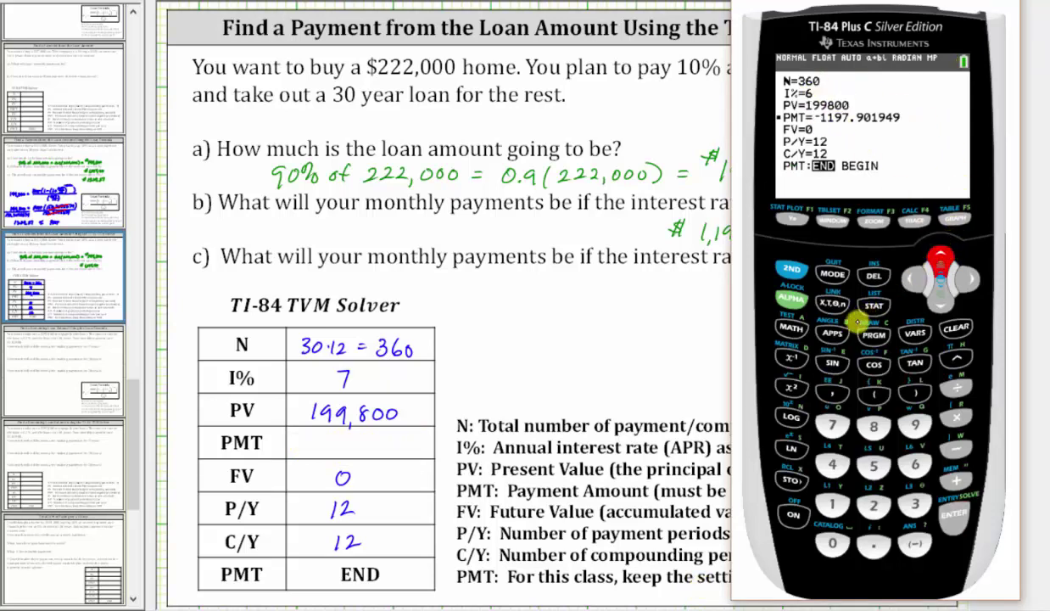
click(832, 424)
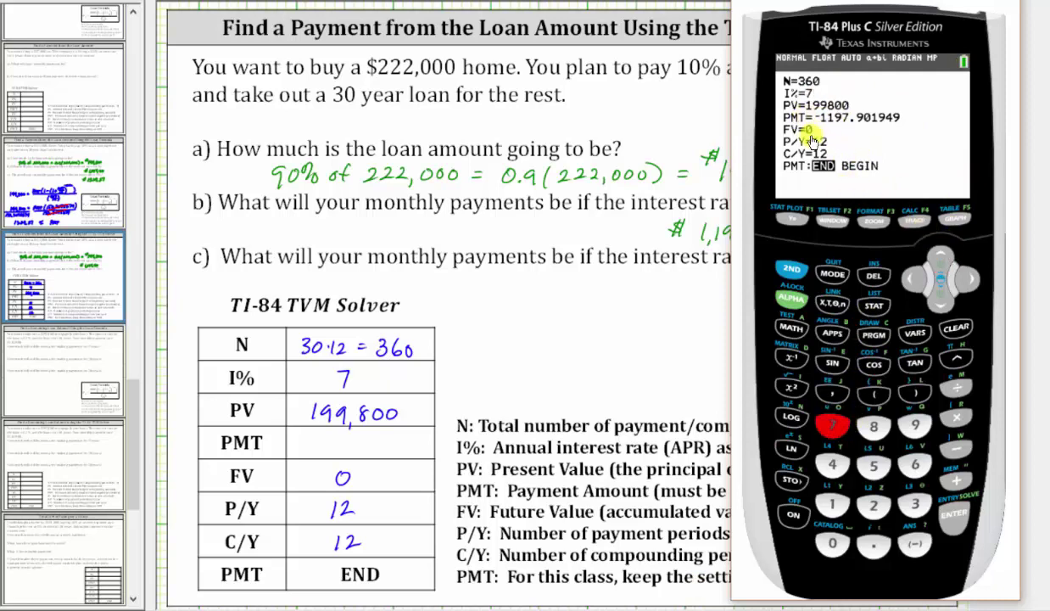
click(940, 300)
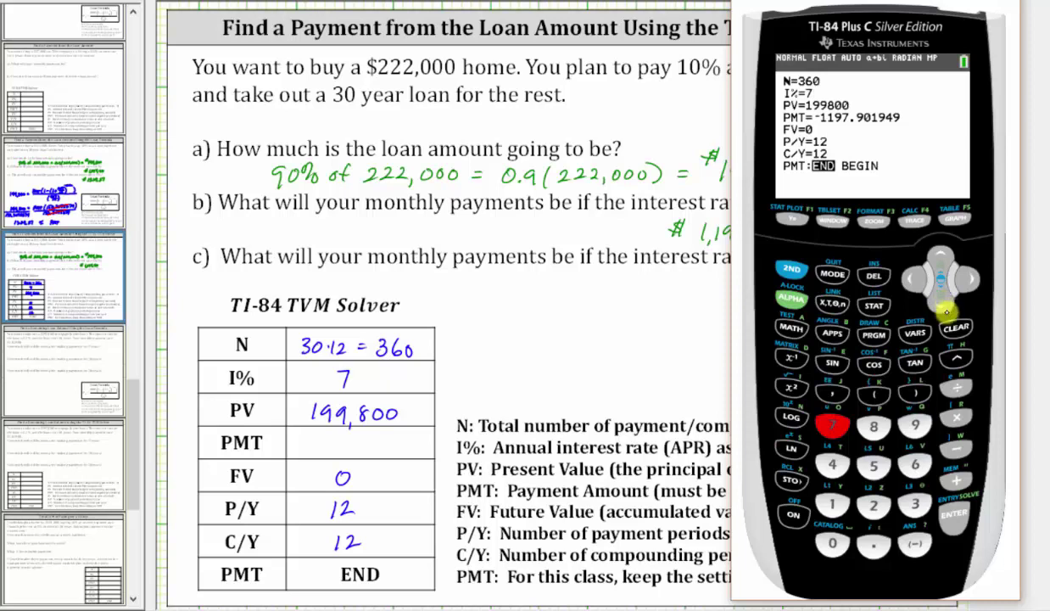
click(956, 513)
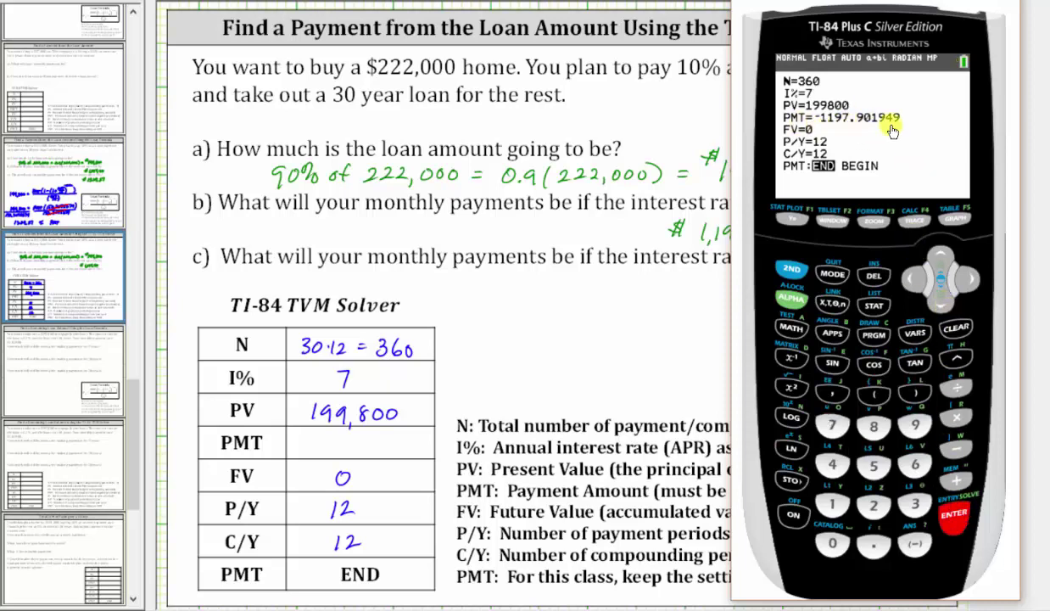
click(790, 298)
click(957, 521)
click(298, 447)
Write -1329.27 in the PMT cell and $1,329.27 below question c.
mouse_move(299, 444)
mouse_down()
mouse_move(360, 439)
mouse_move(366, 453)
mouse_move(397, 443)
mouse_up()
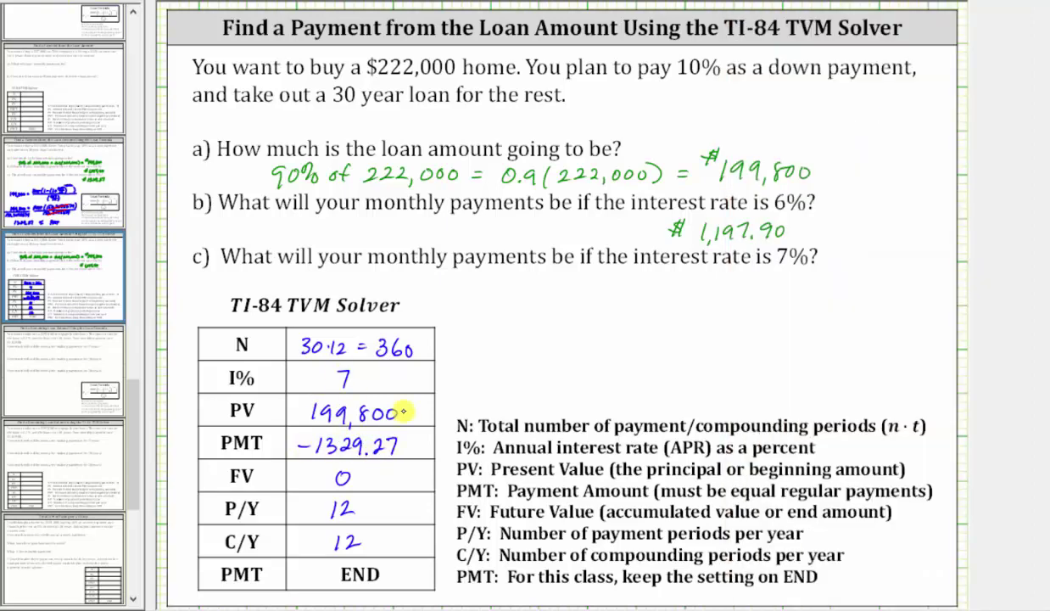
mouse_move(660, 276)
mouse_down()
mouse_move(701, 298)
mouse_move(770, 289)
mouse_up()
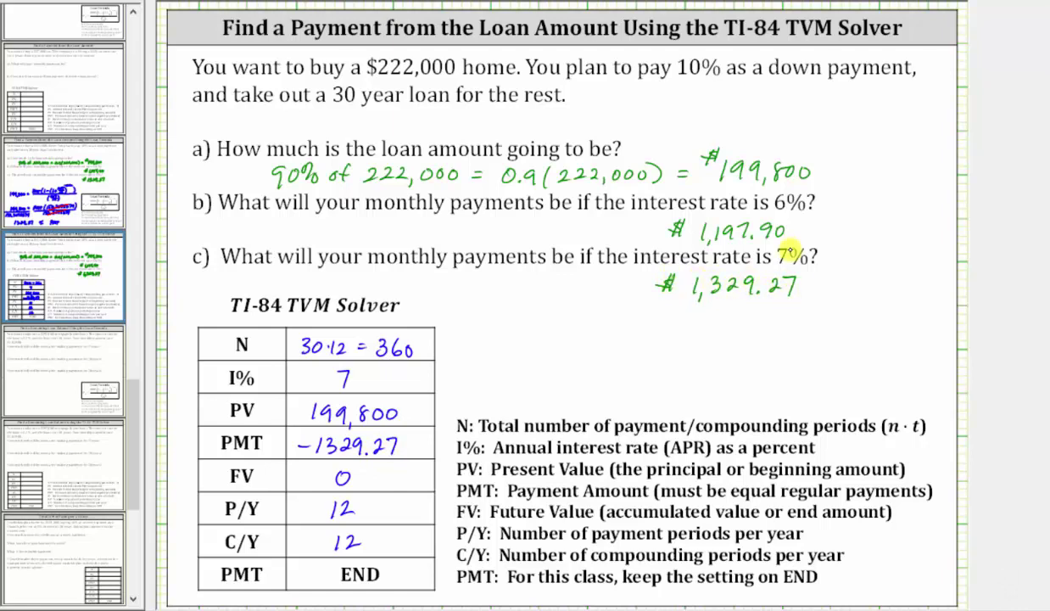